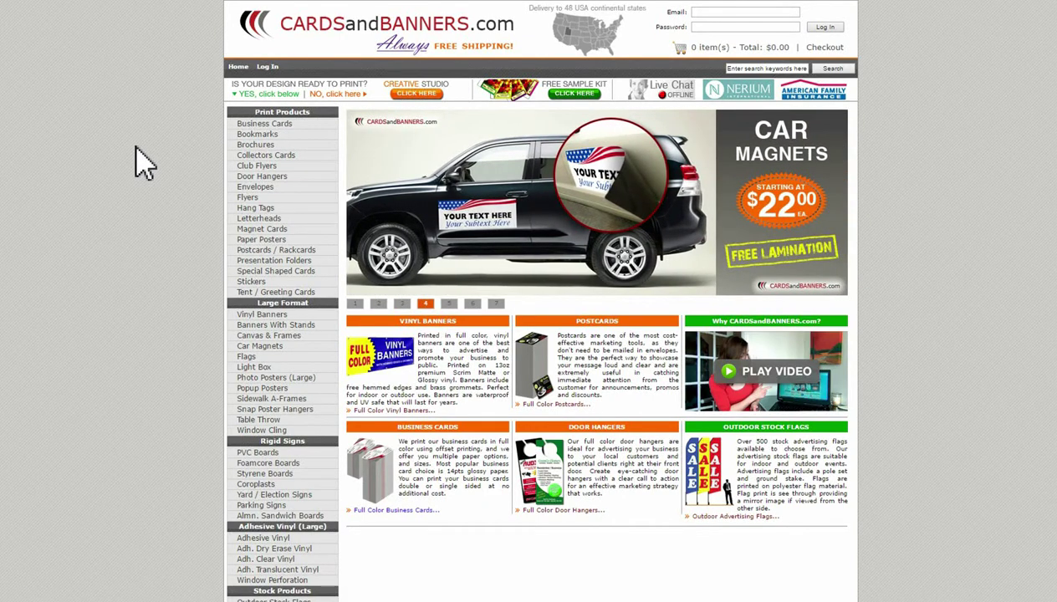
Open the Business Cards product page and browse its Instructions and description tabs
left_click(259, 128)
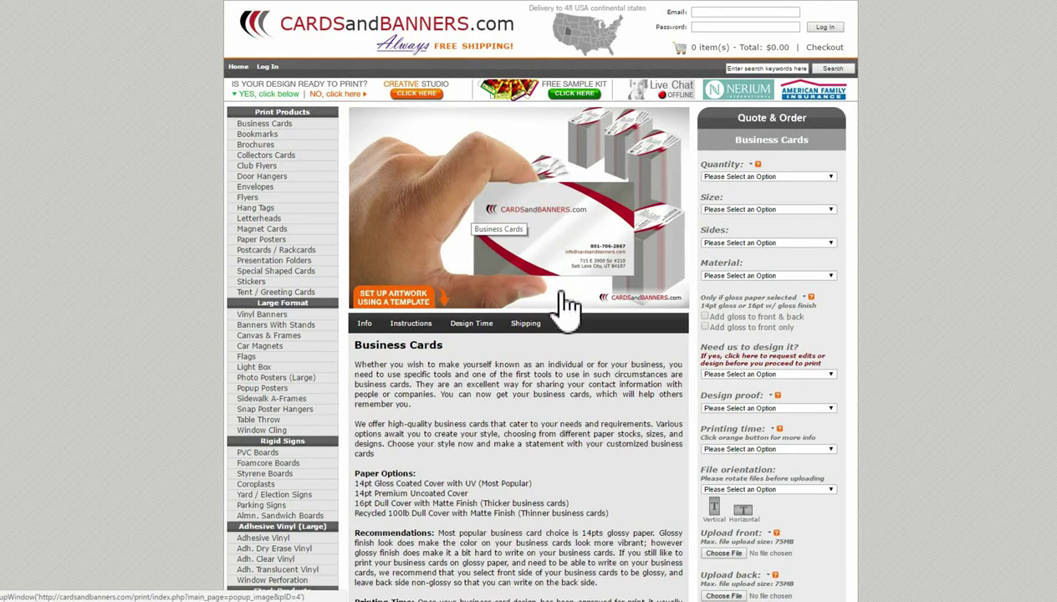
scroll(489, 426, "down", 5)
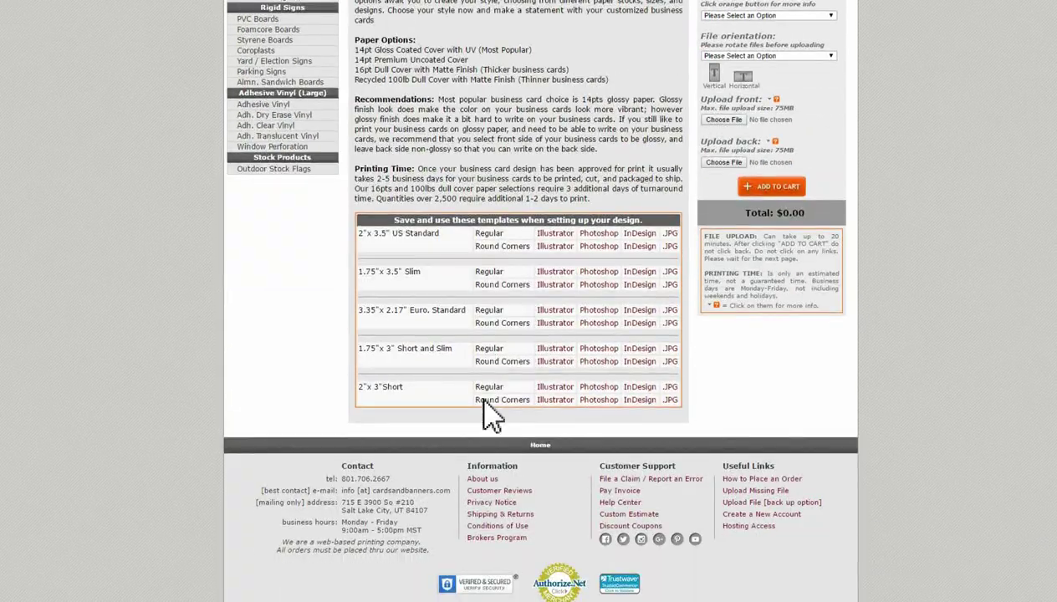
scroll(602, 278, "up", 5)
left_click(410, 202)
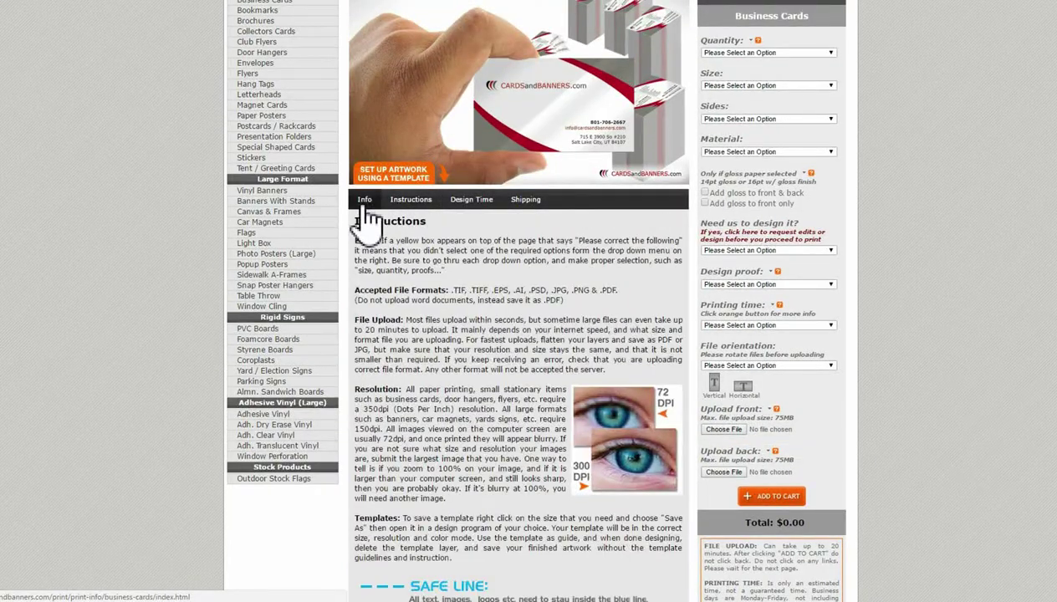
left_click(366, 203)
scroll(462, 209, "up", 2)
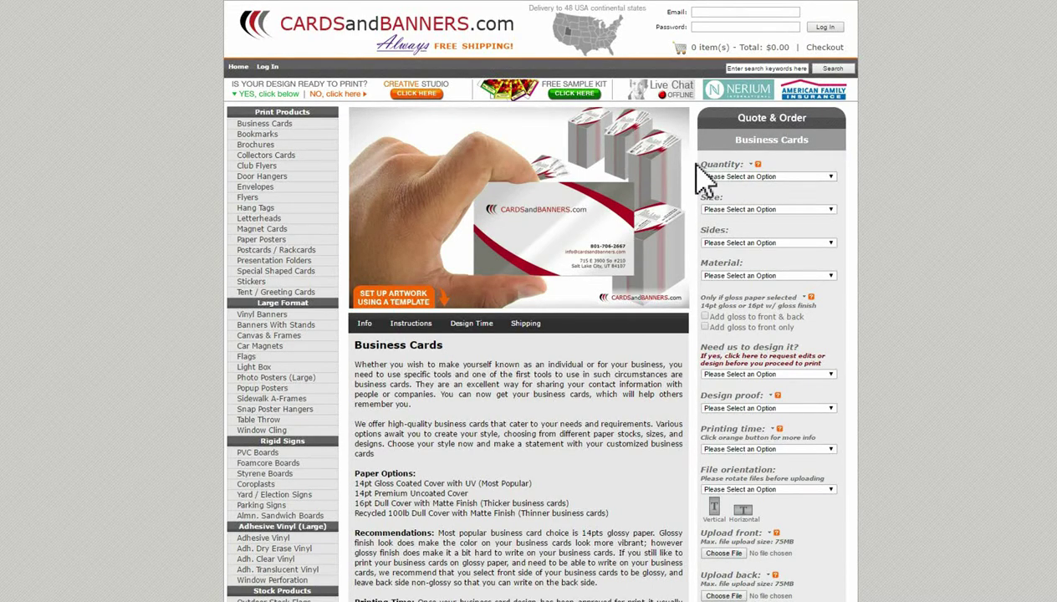
Review the quantity pricing explanation, then choose 1,000 cards with square corners
left_click(759, 166)
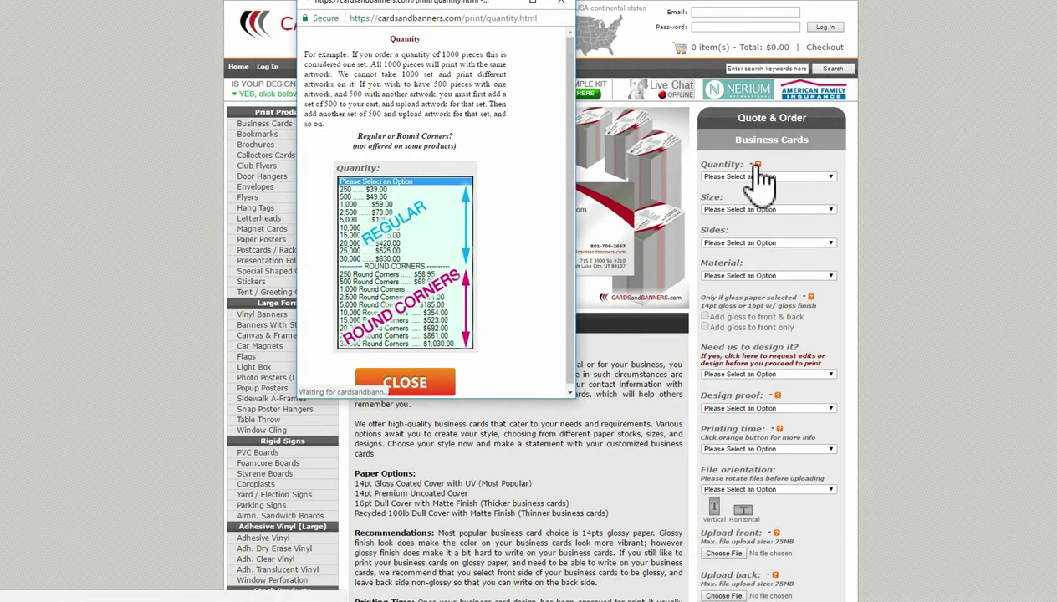
left_click(412, 384)
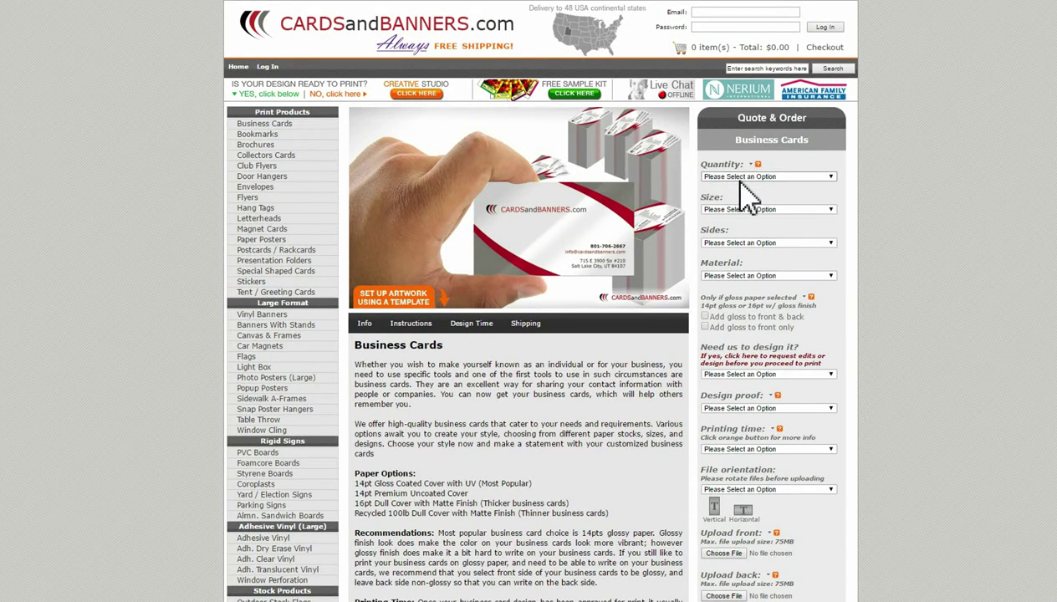
left_click(712, 177)
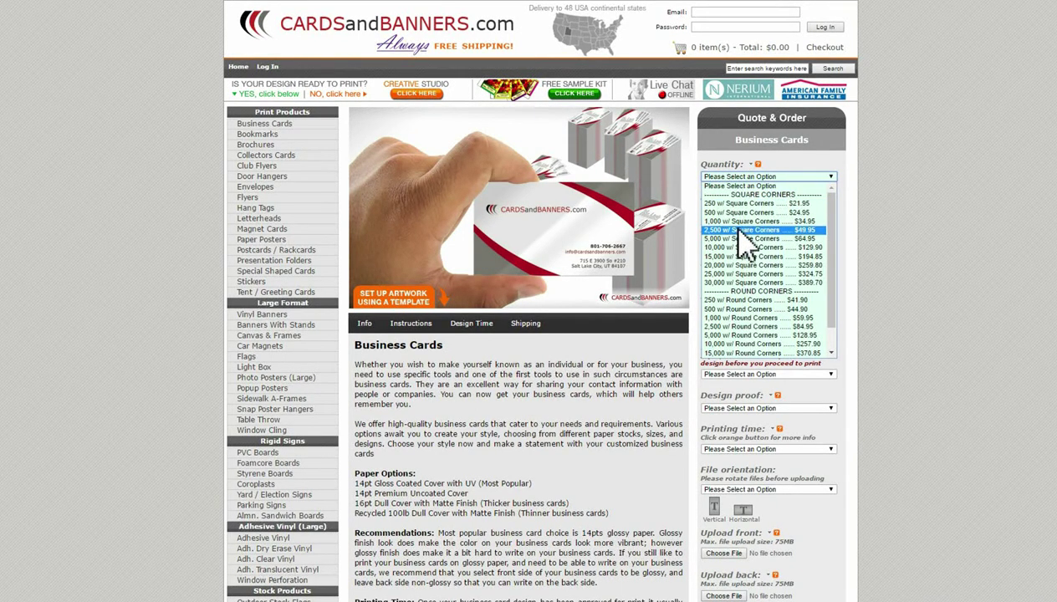
left_click(740, 221)
Pick 2"x3.5" US Standard size, front and back printing, and 14 pt Gloss Coated Cover with UV
left_click(736, 209)
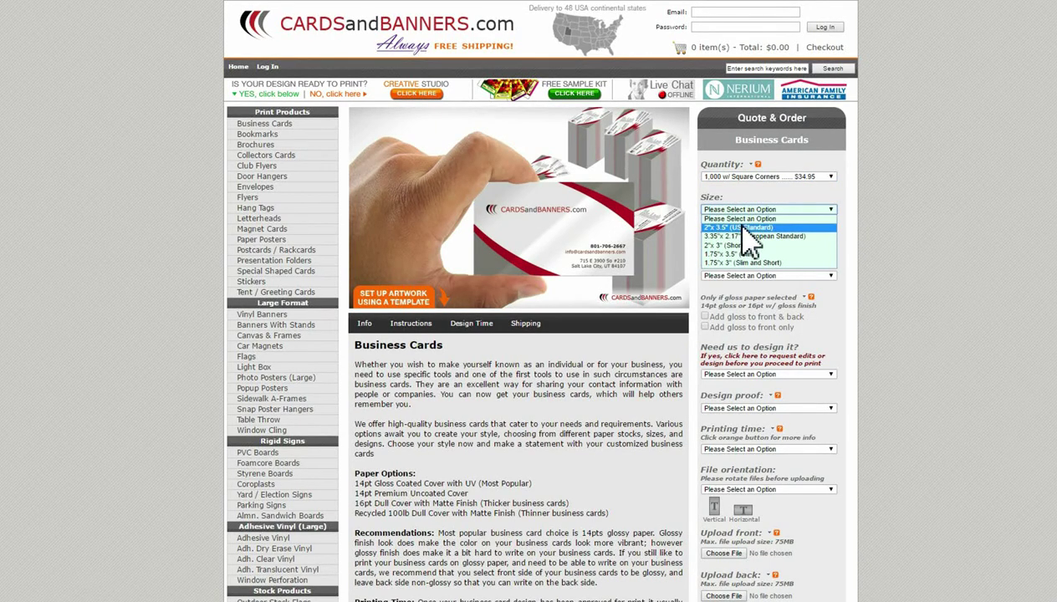
left_click(724, 228)
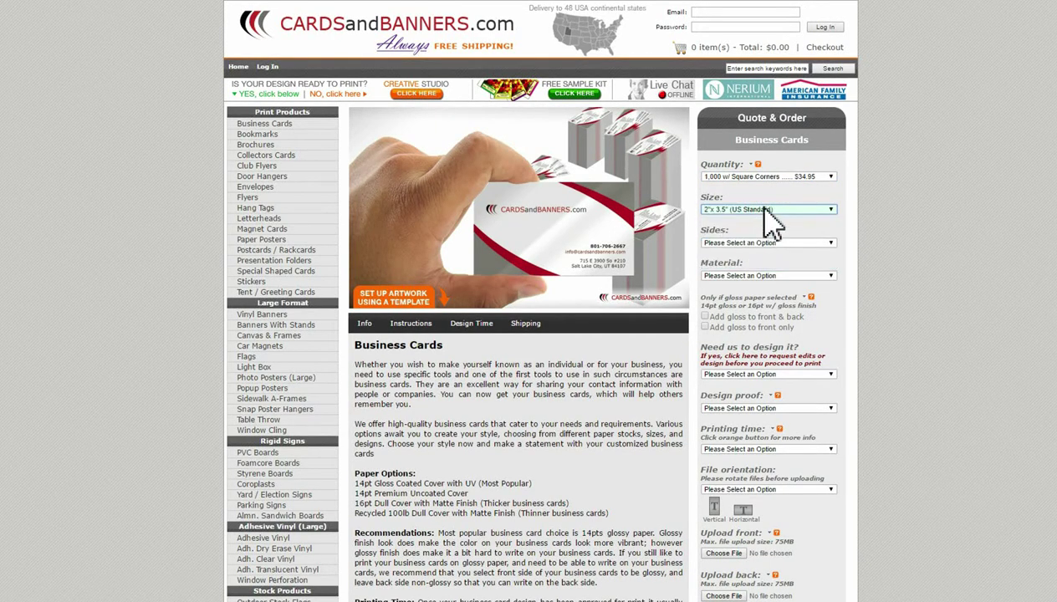
left_click(732, 244)
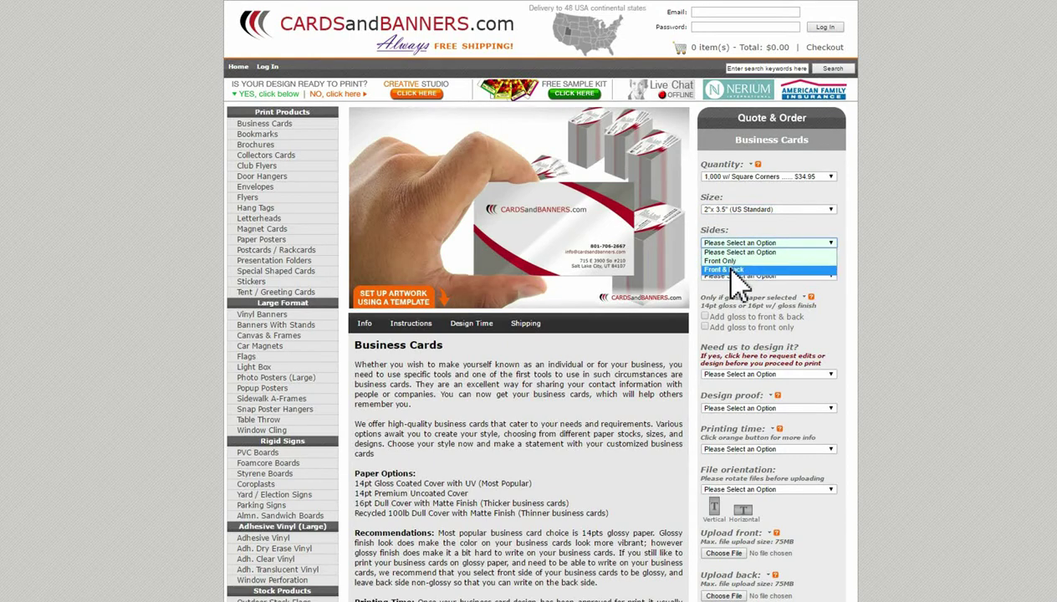
left_click(733, 269)
left_click(730, 276)
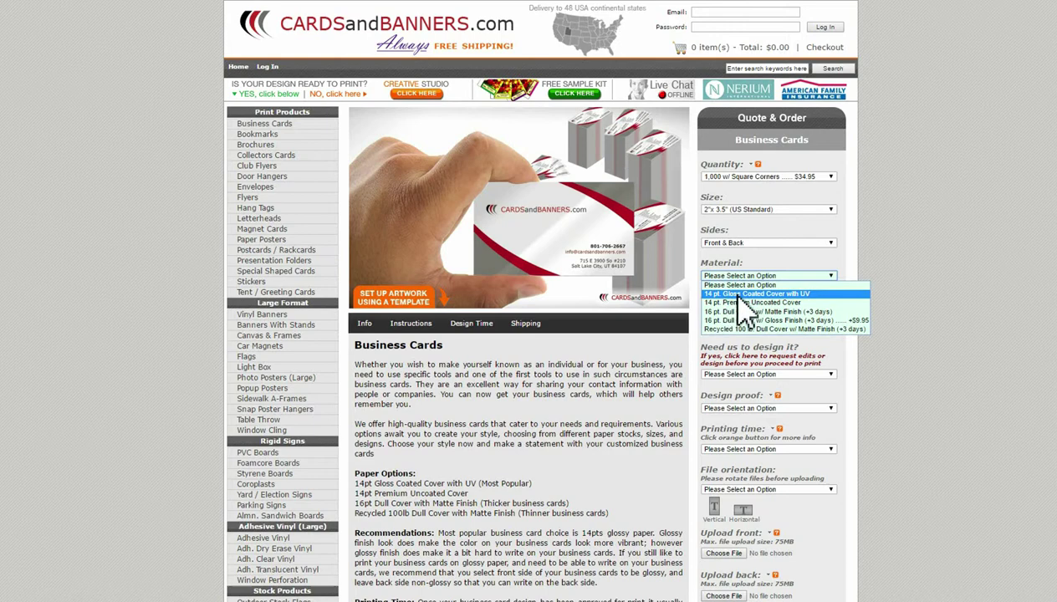
left_click(753, 295)
scroll(744, 294, "down", 1)
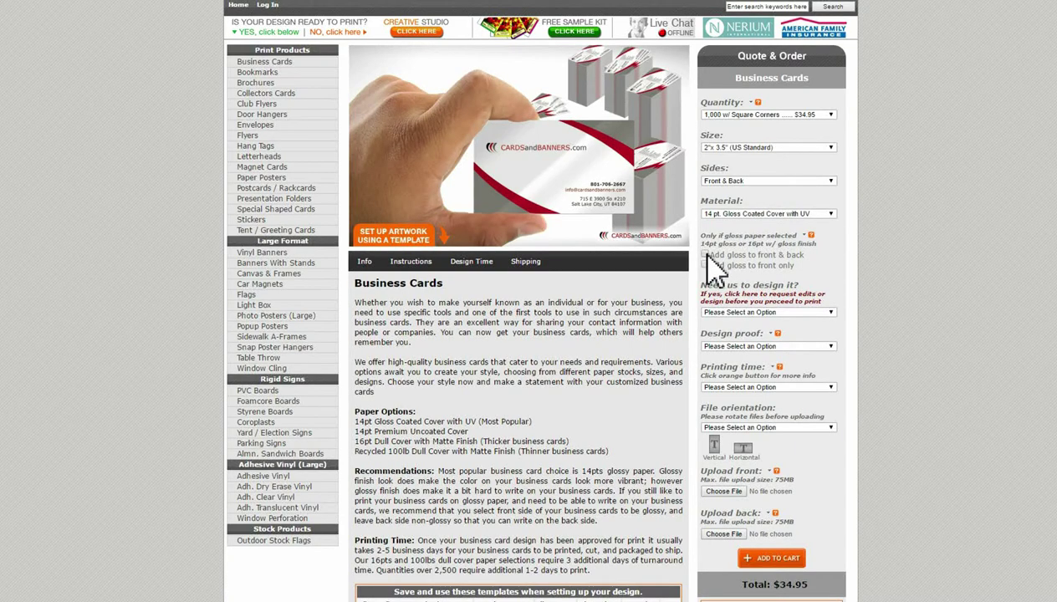
Tick 'Add gloss to front & back' for the cards
left_click(707, 254)
scroll(753, 251, "down", 3)
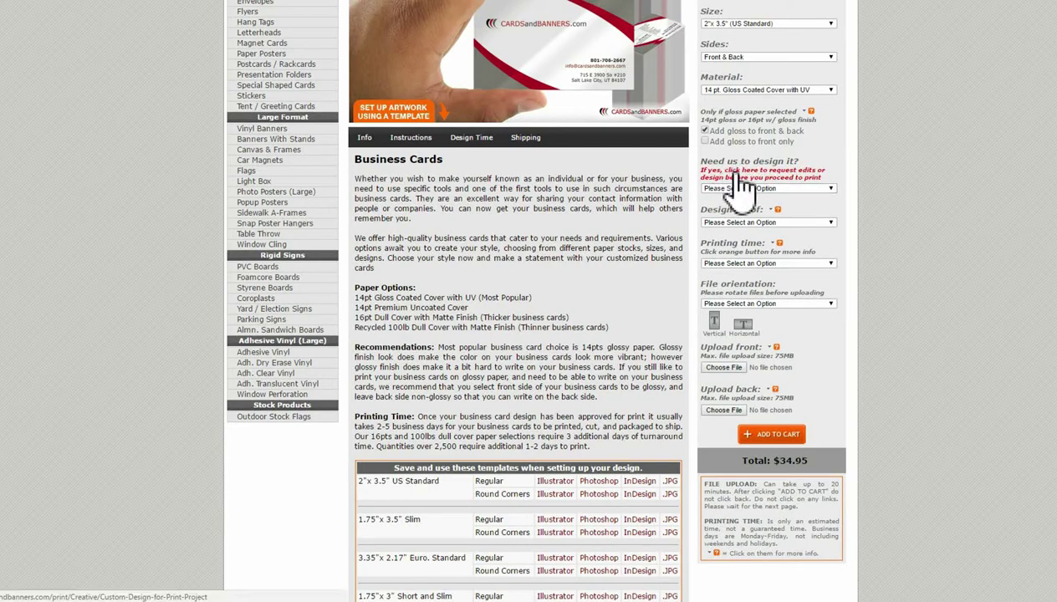
scroll(750, 188, "up", 3)
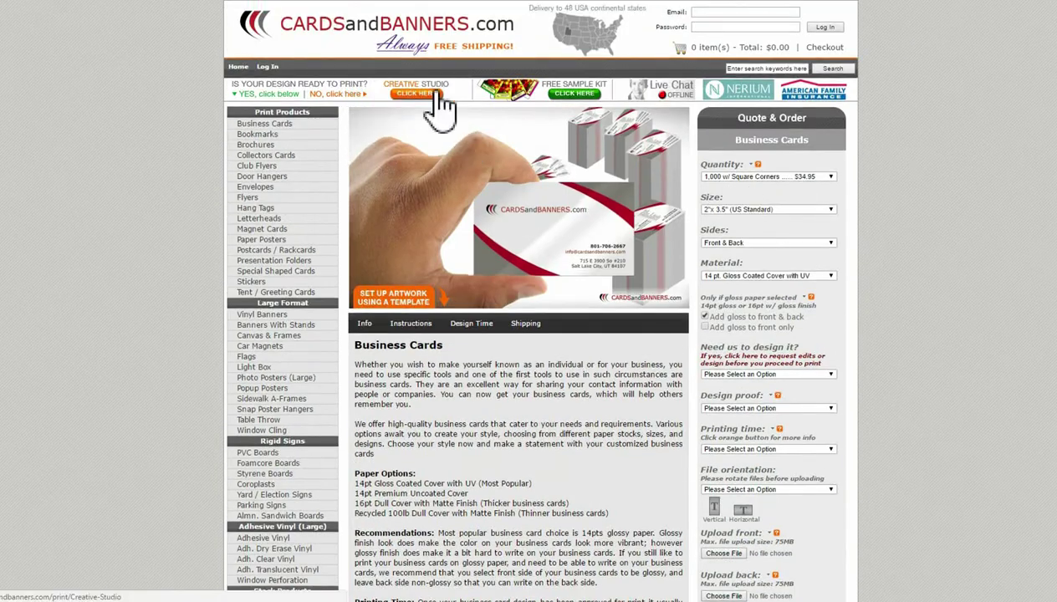
scroll(686, 244, "down", 3)
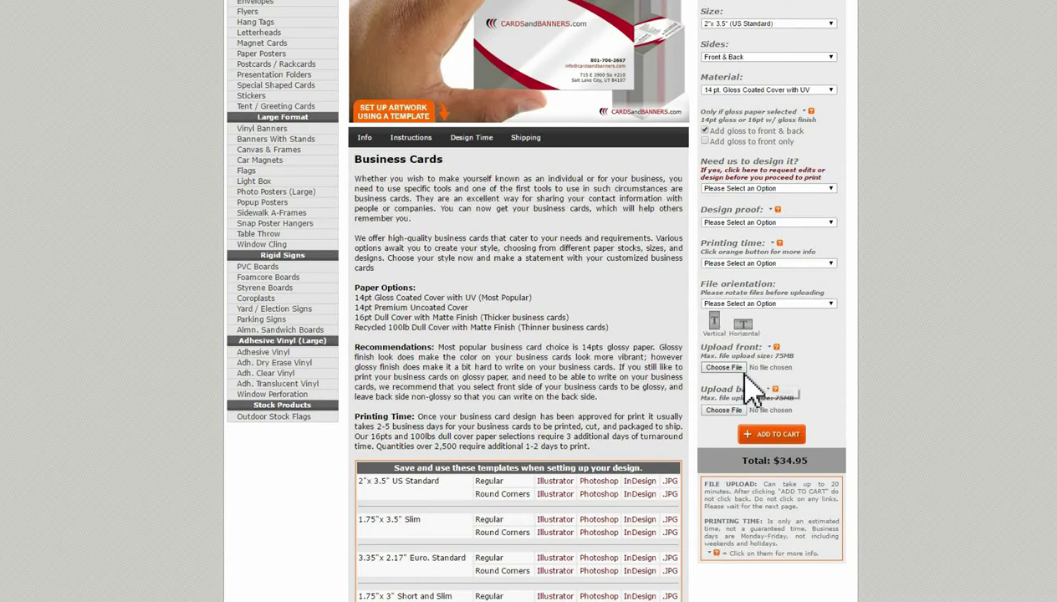
Set 'Need us to design it?' to 'No, I'm uploading files ready to print'
left_click(756, 189)
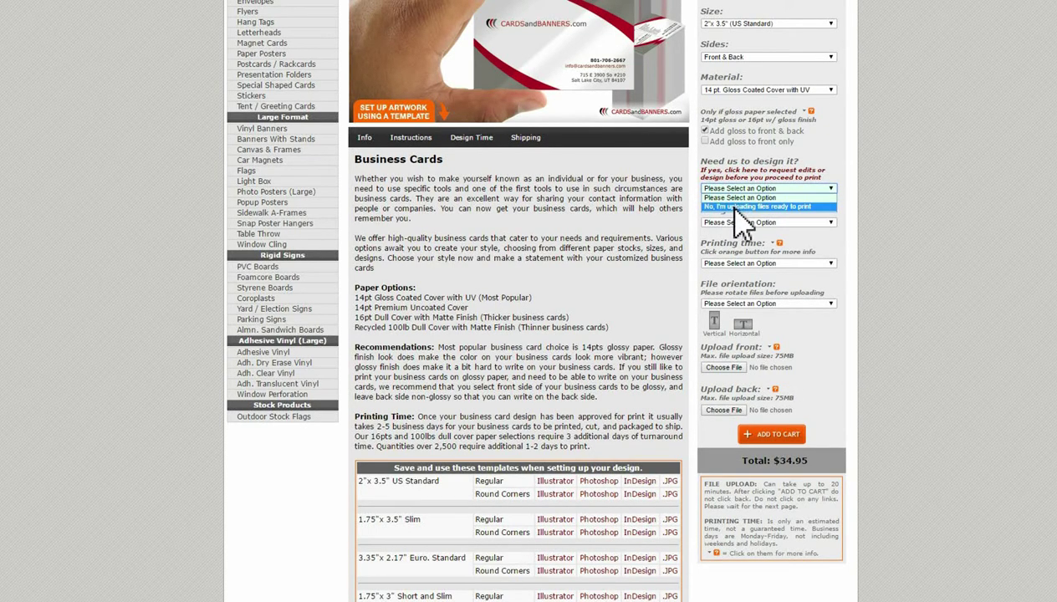
left_click(734, 207)
scroll(837, 219, "down", 1)
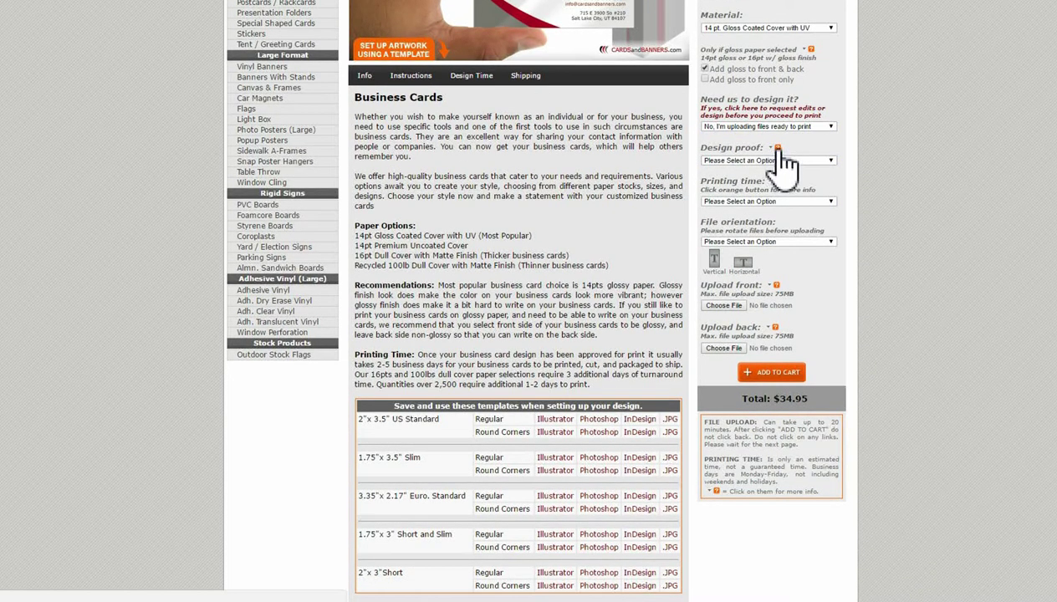
Choose an e-mailed design proof for review and approval
left_click(778, 153)
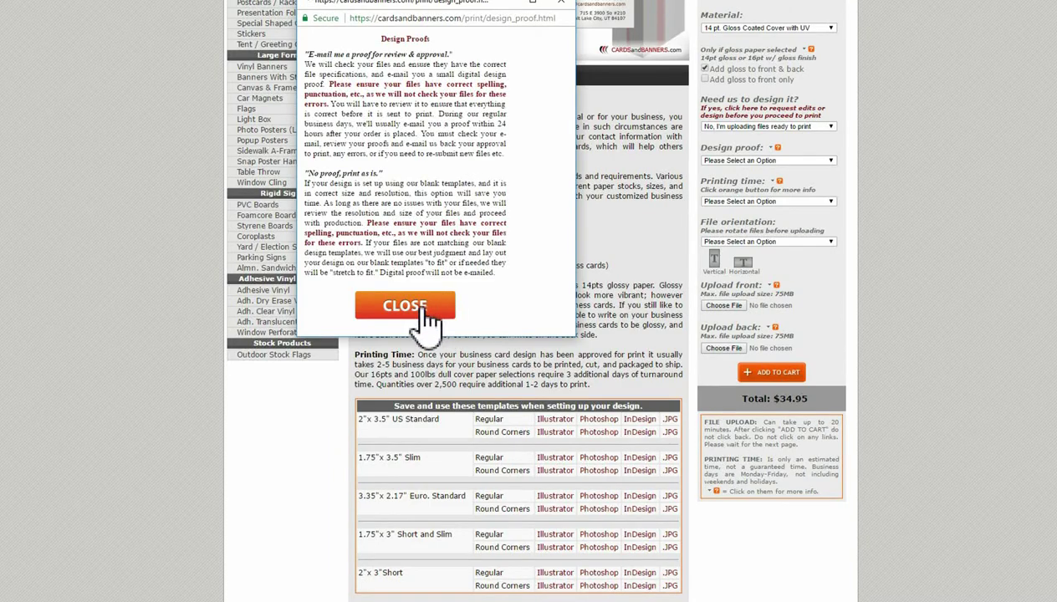
left_click(416, 308)
left_click(761, 202)
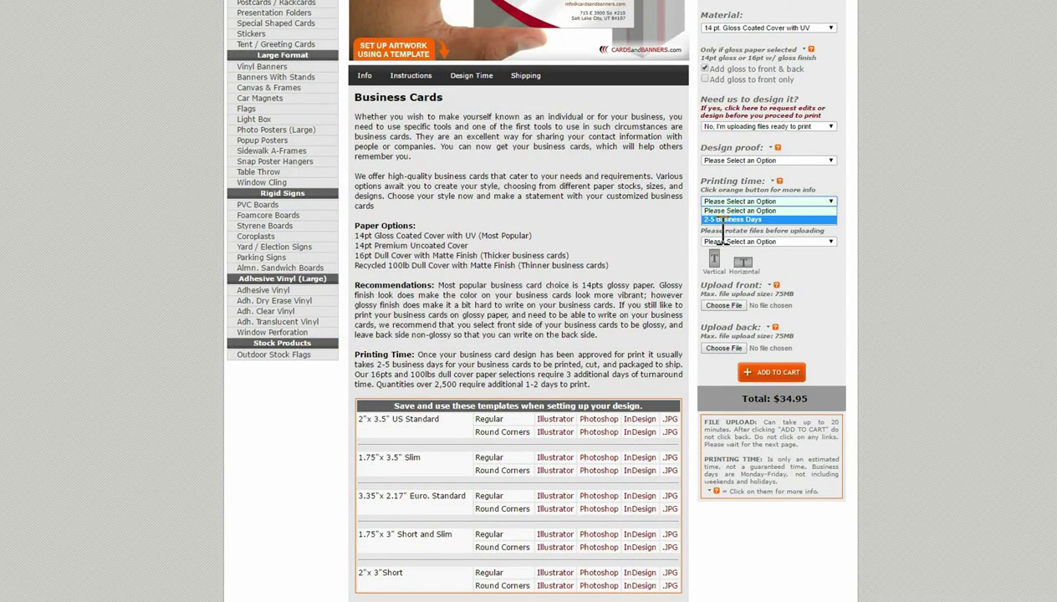
left_click(753, 161)
left_click(765, 169)
left_click(767, 161)
left_click(755, 178)
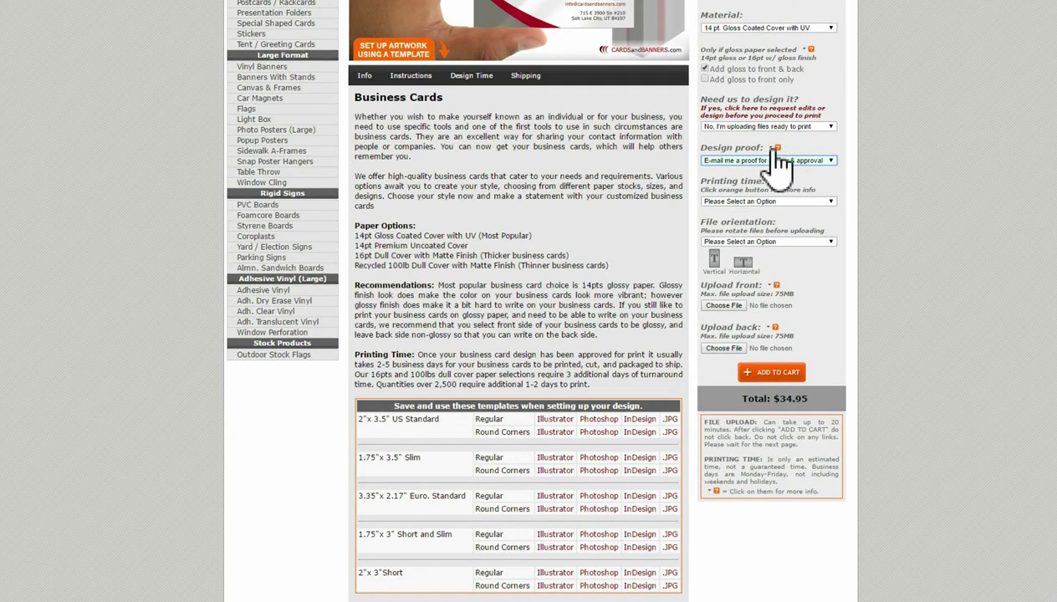
Set printing time to 2-5 Business Days and file orientation to Horizontal
left_click(802, 202)
left_click(757, 216)
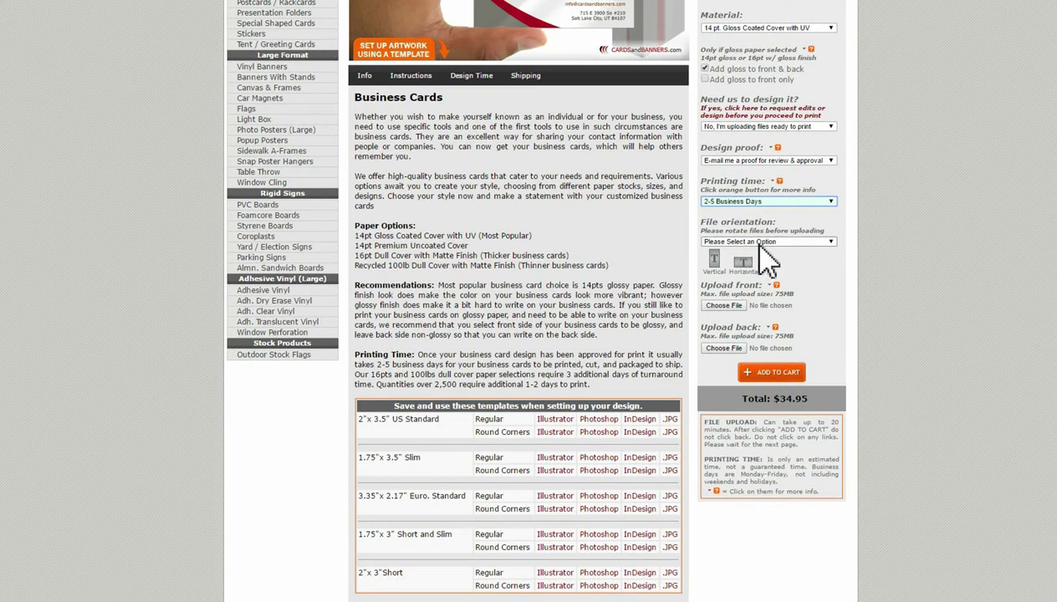
left_click(752, 243)
left_click(750, 271)
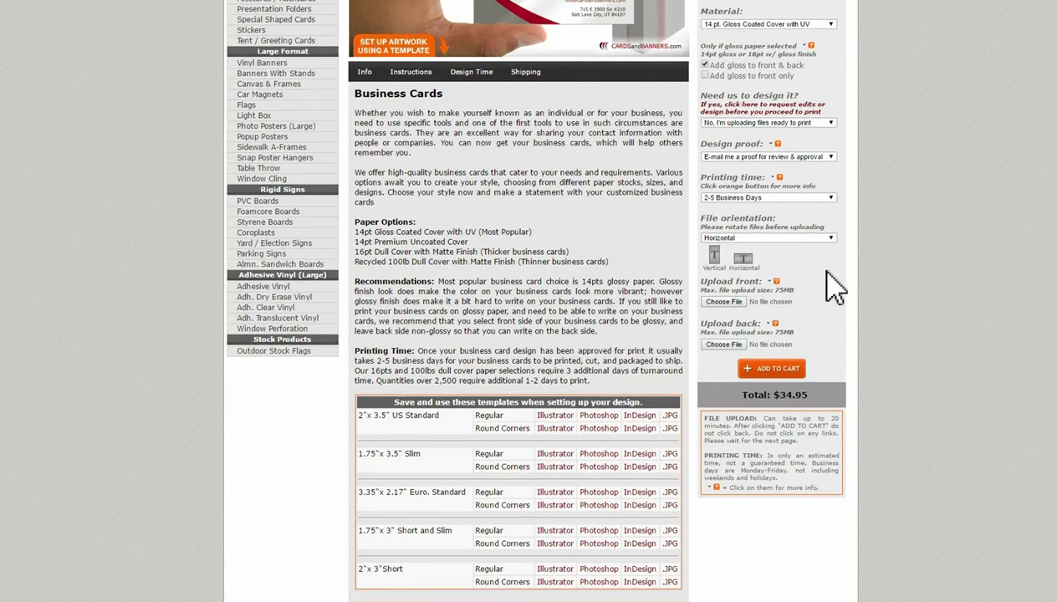
scroll(803, 259, "down", 1)
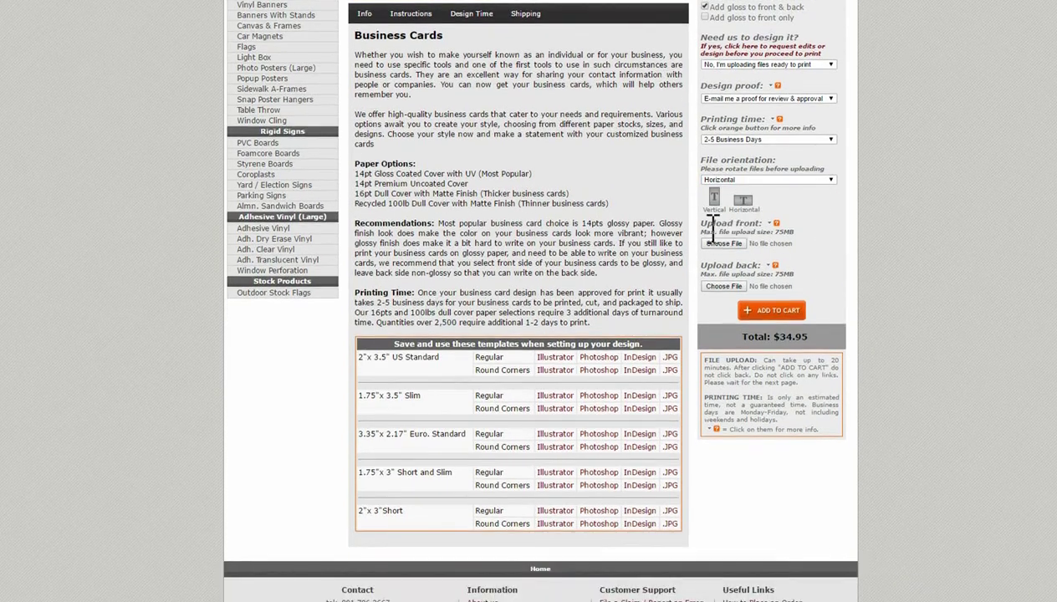
Check which artwork file formats are accepted for upload
left_click(775, 225)
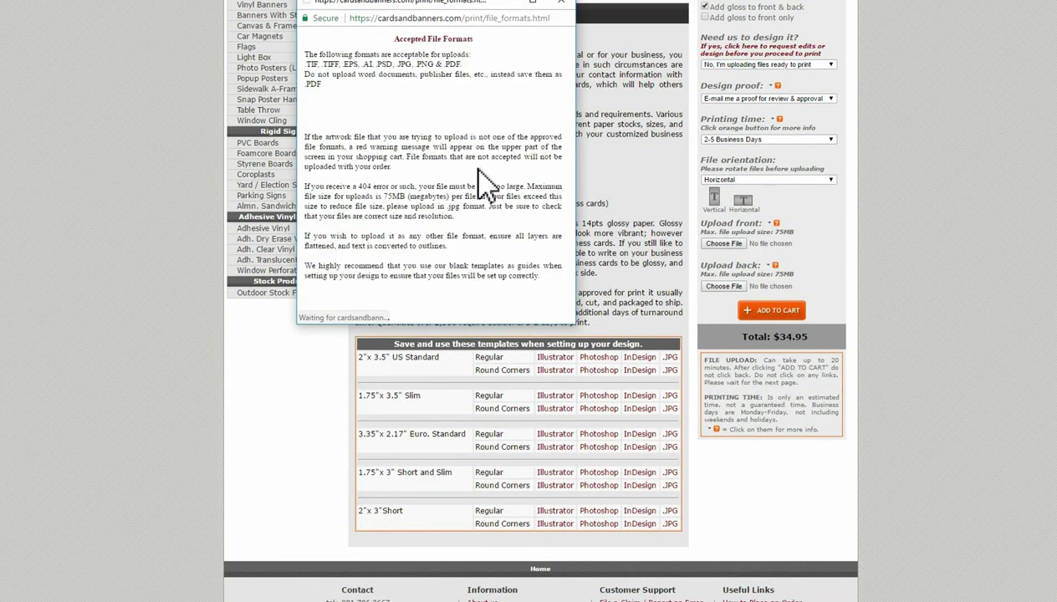
scroll(466, 217, "down", 1)
left_click(460, 312)
Attach Business Card FRONT.jpg as the front and Business Card BACK.jpg as the back
left_click(729, 246)
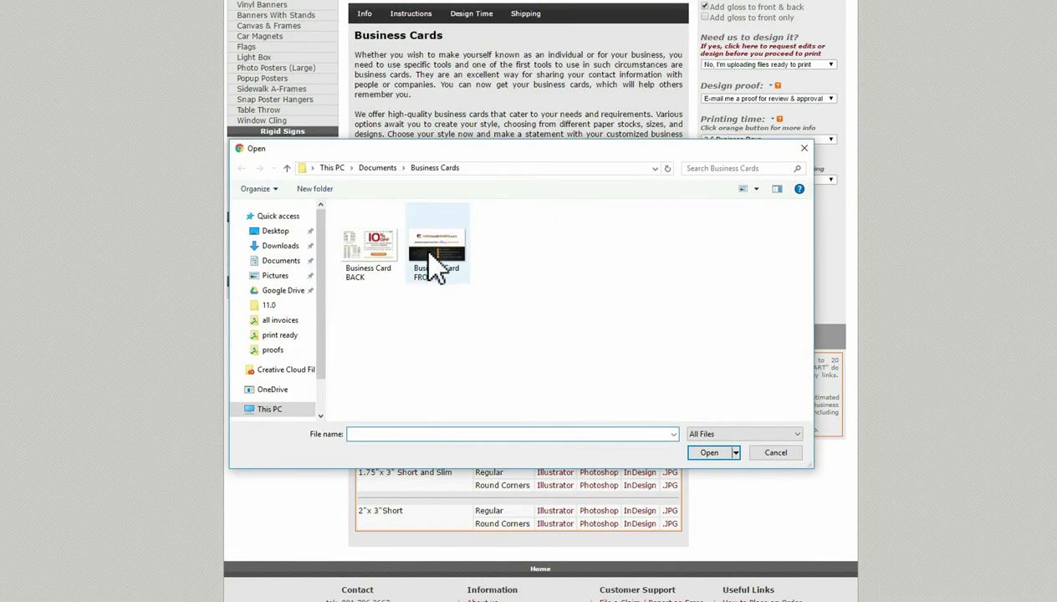
double_click(427, 249)
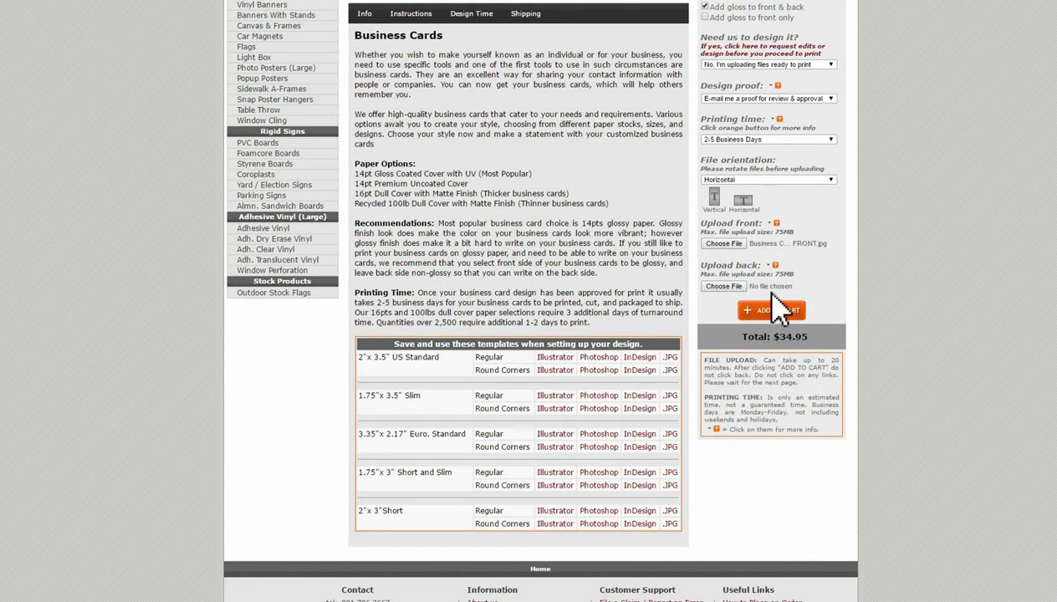
left_click(718, 287)
double_click(380, 280)
Review the chosen options and add the $34.95 business card order to the cart
scroll(774, 355, "up", 4)
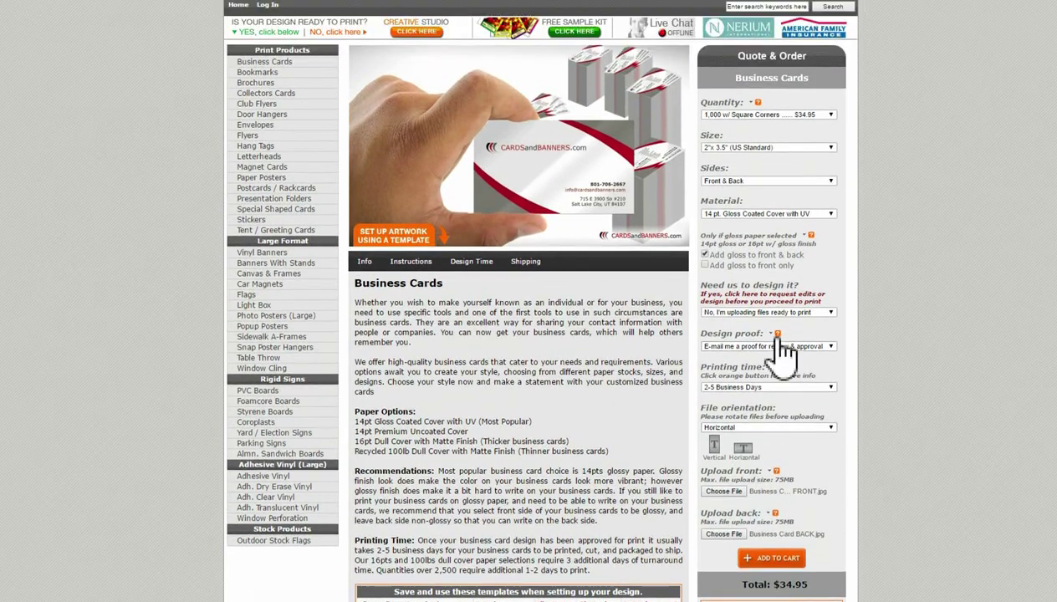
scroll(713, 355, "down", 3)
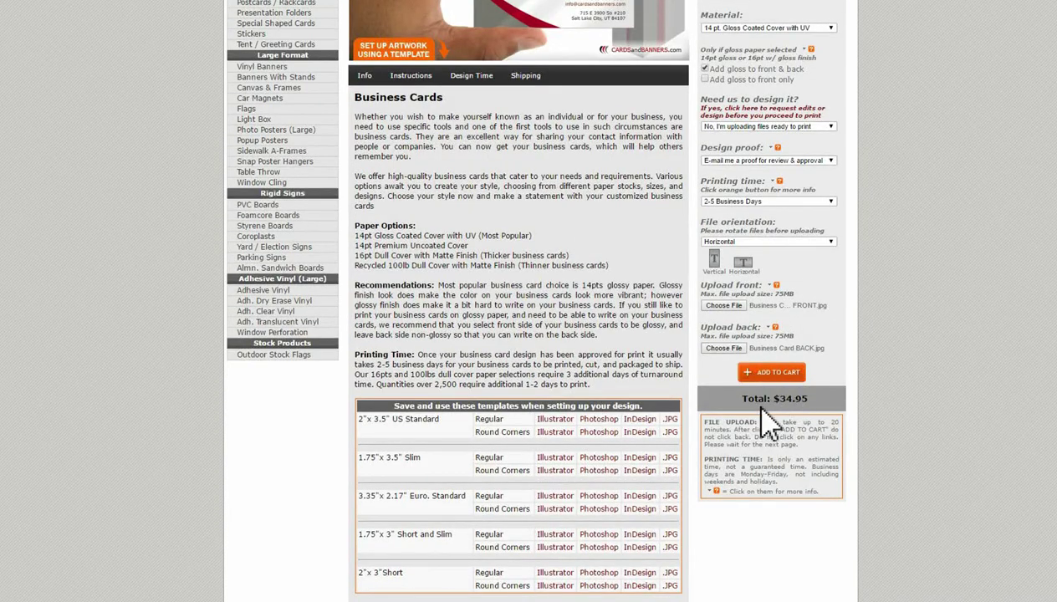
left_click(779, 381)
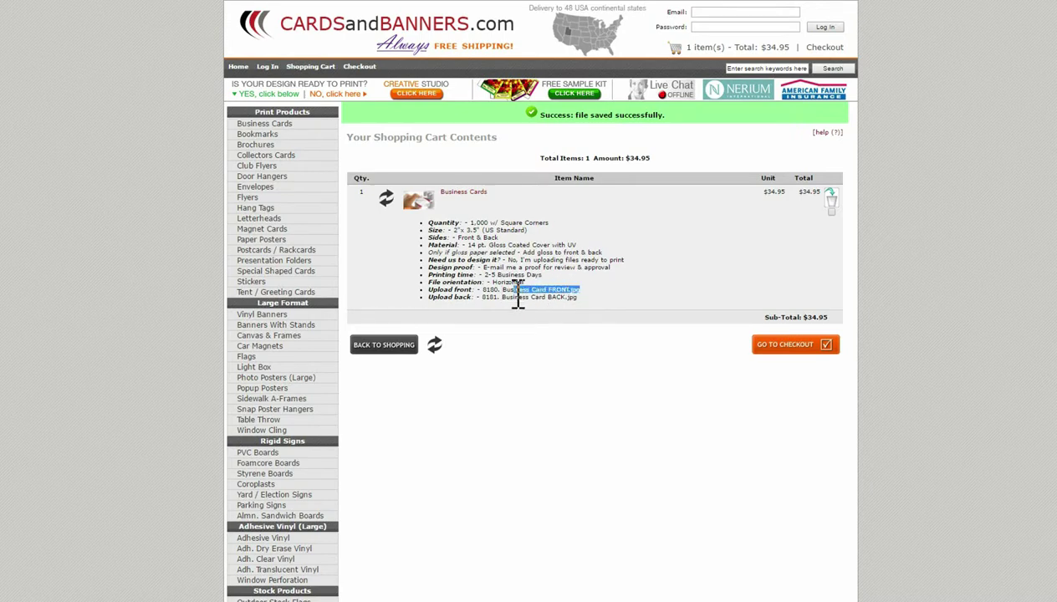
Check the Business Card FRONT.jpg and BACK.jpg file names listed in the cart
left_click_drag(579, 297, 550, 298)
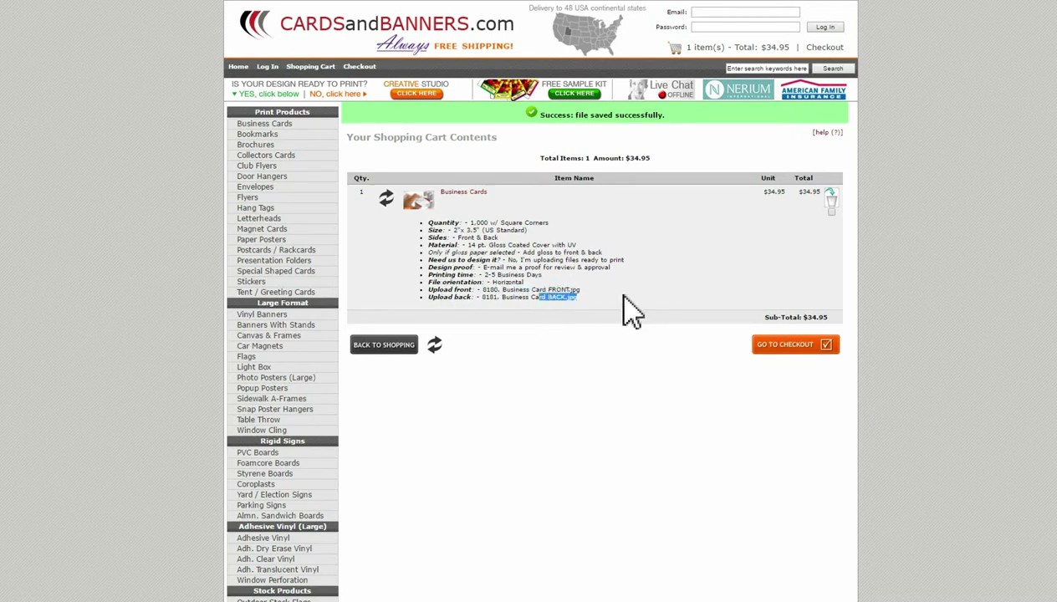
triple_click(602, 301)
left_click(588, 311)
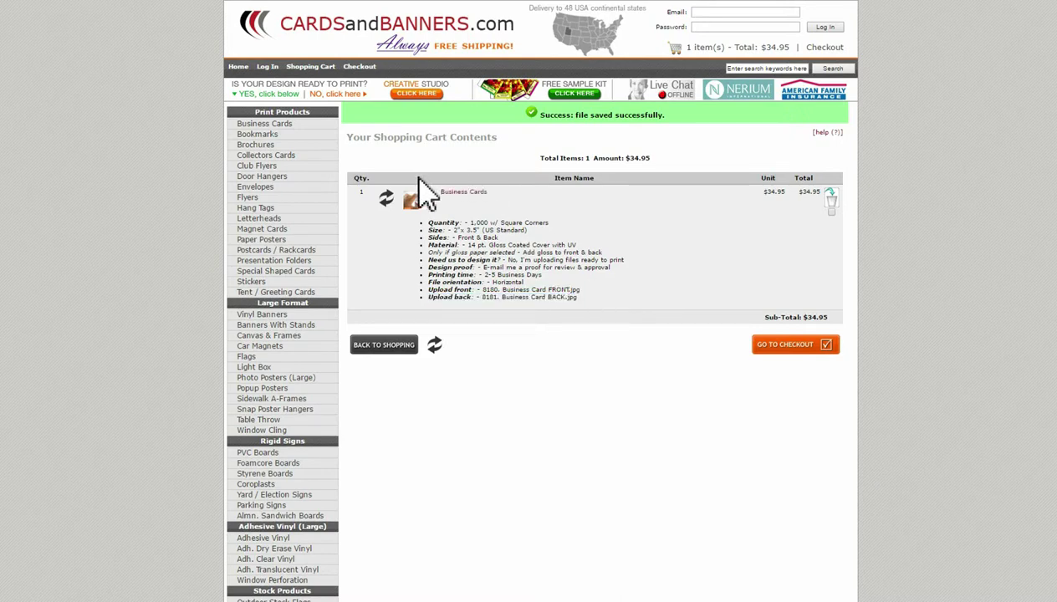
Proceed from the cart to checkout, signing in to reach the Shipping Method step
left_click(775, 350)
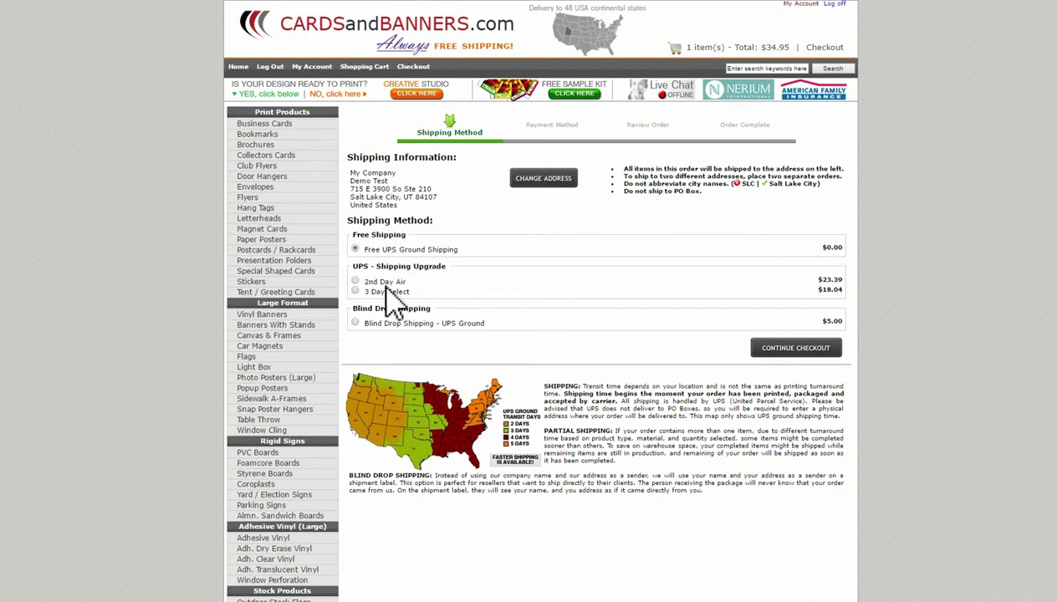
Keep Free UPS Ground Shipping and continue to the Payment Method step
left_click(816, 361)
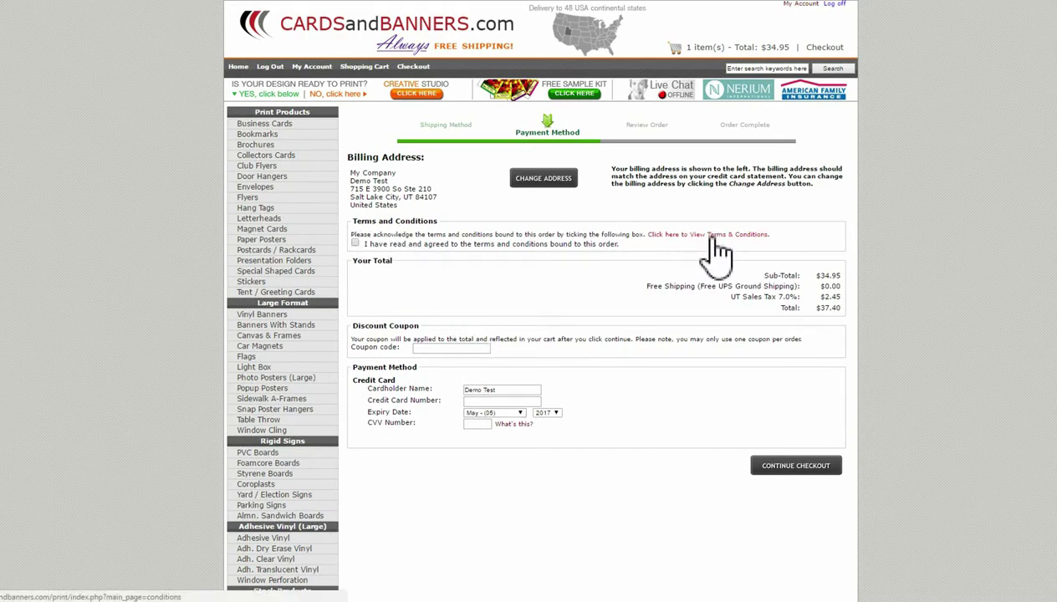
Agree to the terms and conditions on the Payment Method page
left_click(355, 243)
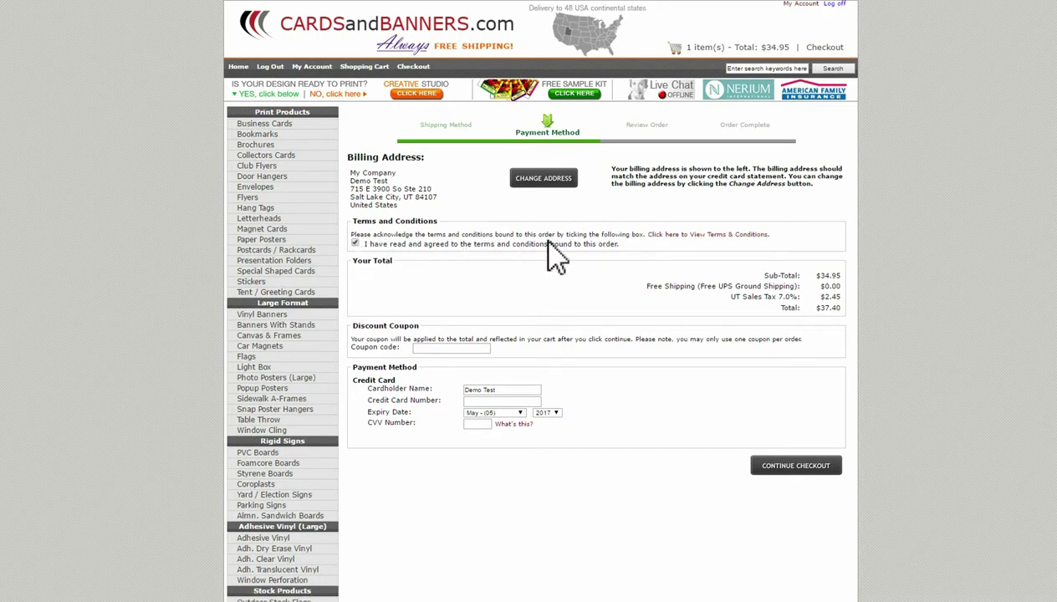
scroll(552, 251, "down", 1)
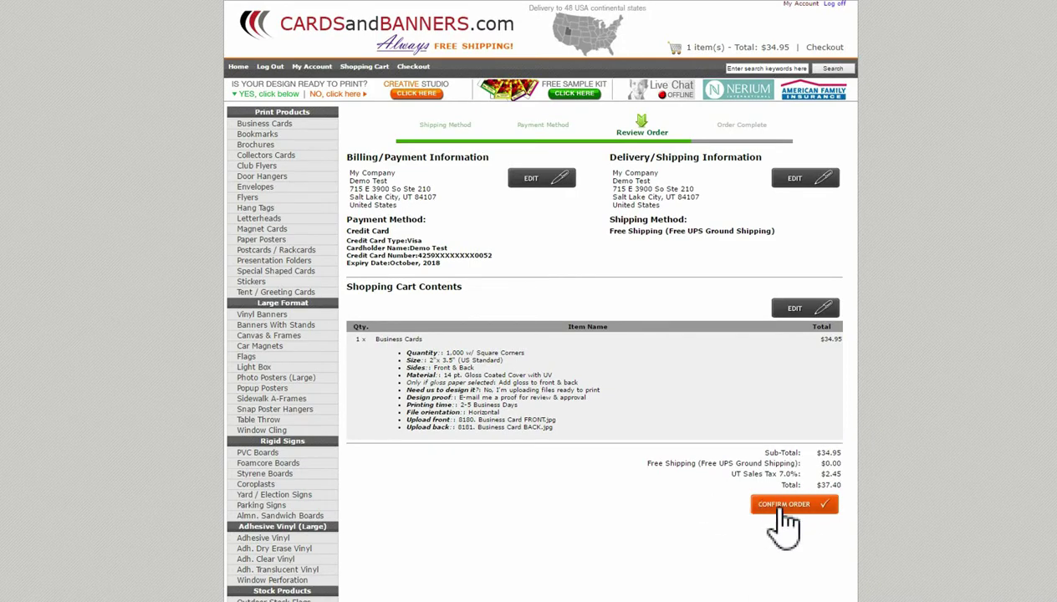
Confirm the $37.40 business card order after reviewing billing, shipping and cart details
left_click(777, 504)
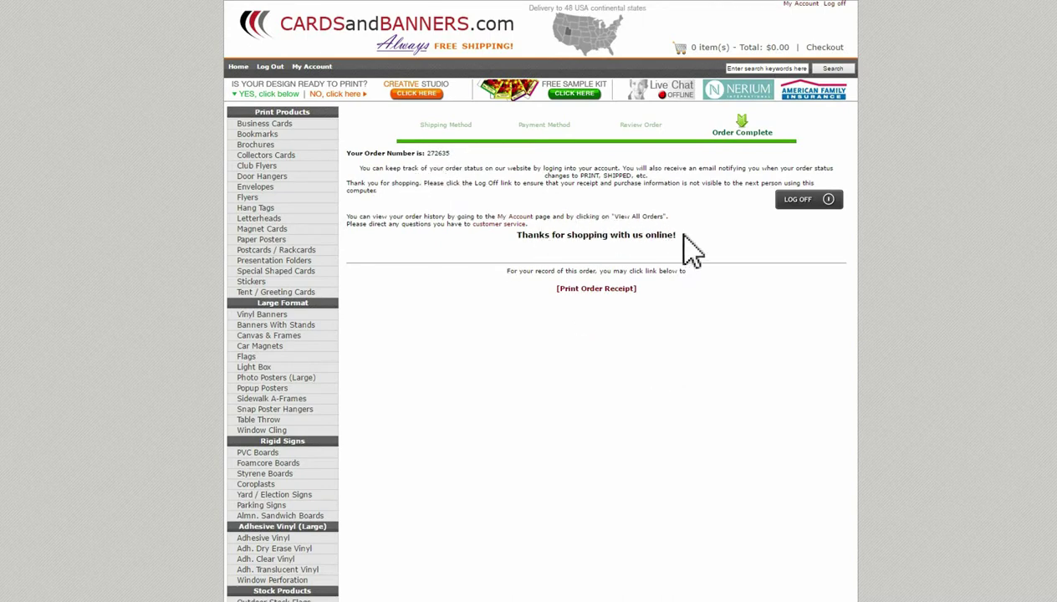
Highlight the new order number on the Order Complete page to note it, then deselect it
left_click_drag(371, 155, 465, 165)
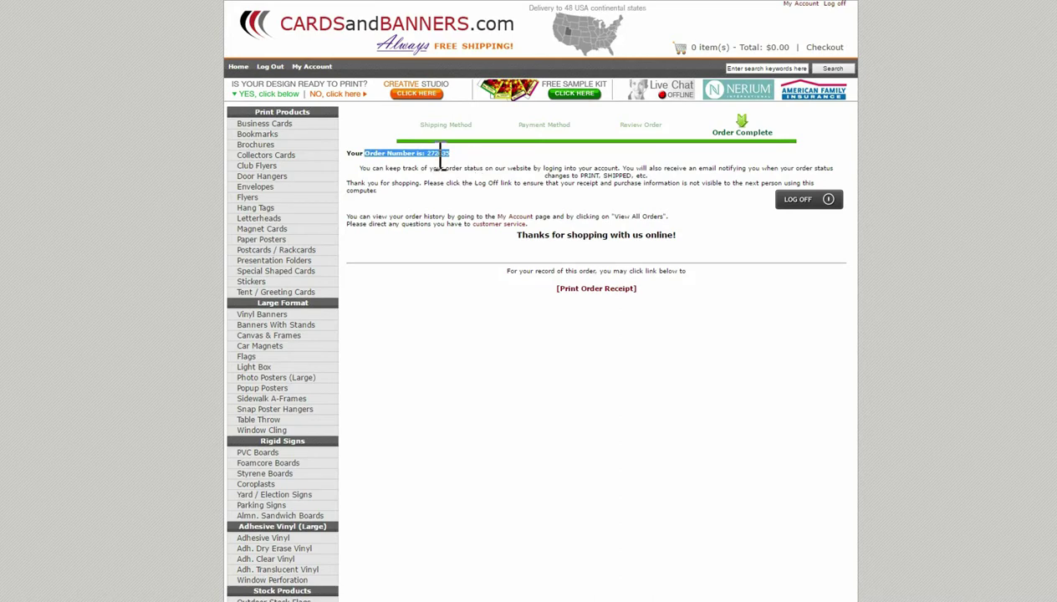
left_click(494, 174)
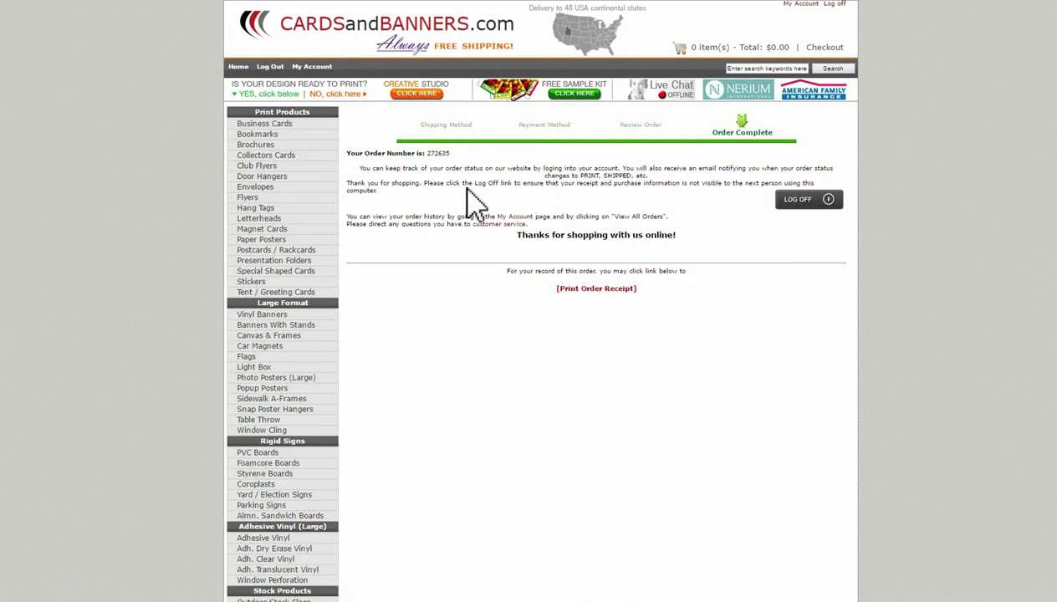
From My Account's Previous Orders, view the newest order, showing Processing and $37.40
left_click(319, 68)
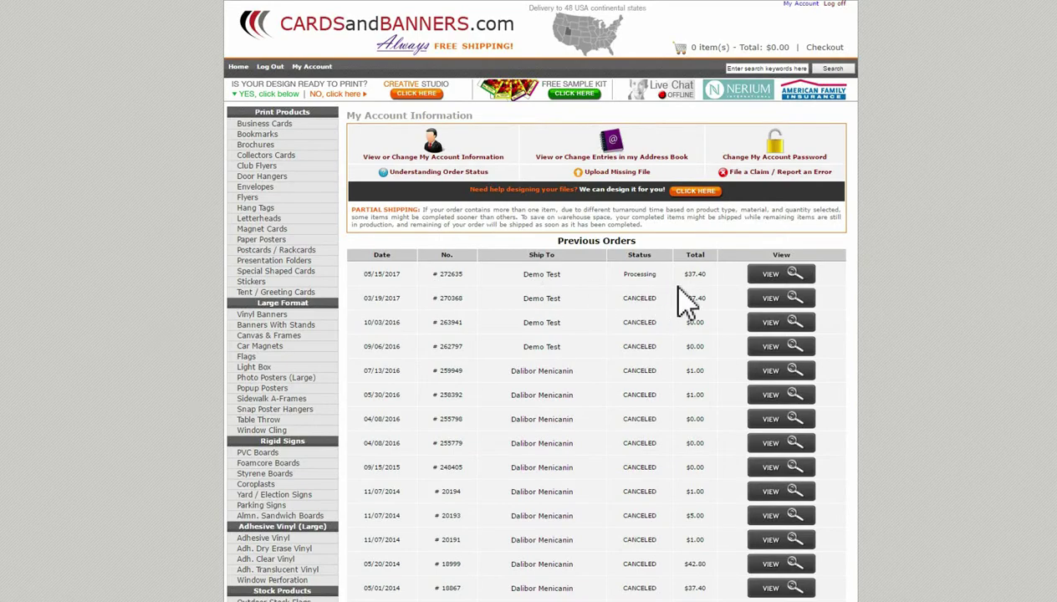
left_click(778, 283)
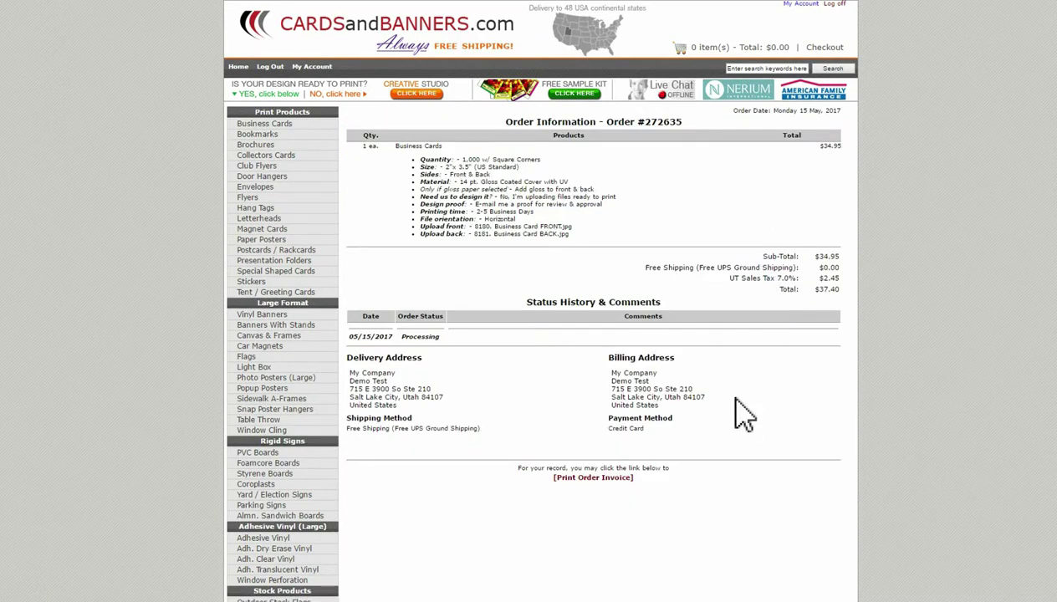